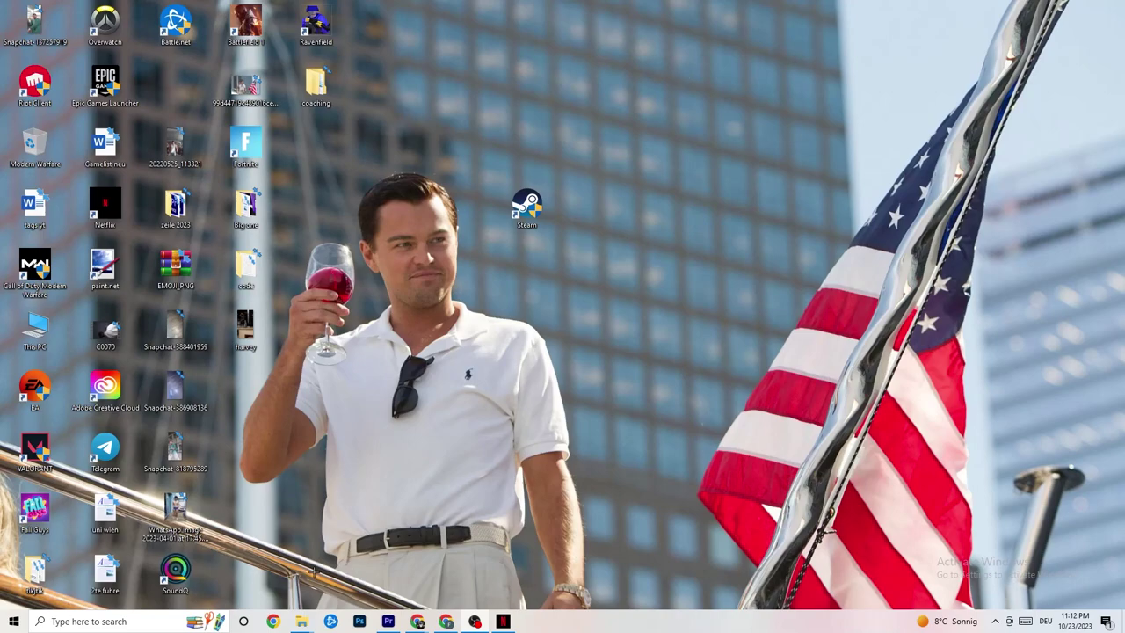
Open the adapter options in the Network & Internet section of Windows Settings.
click(3, 626)
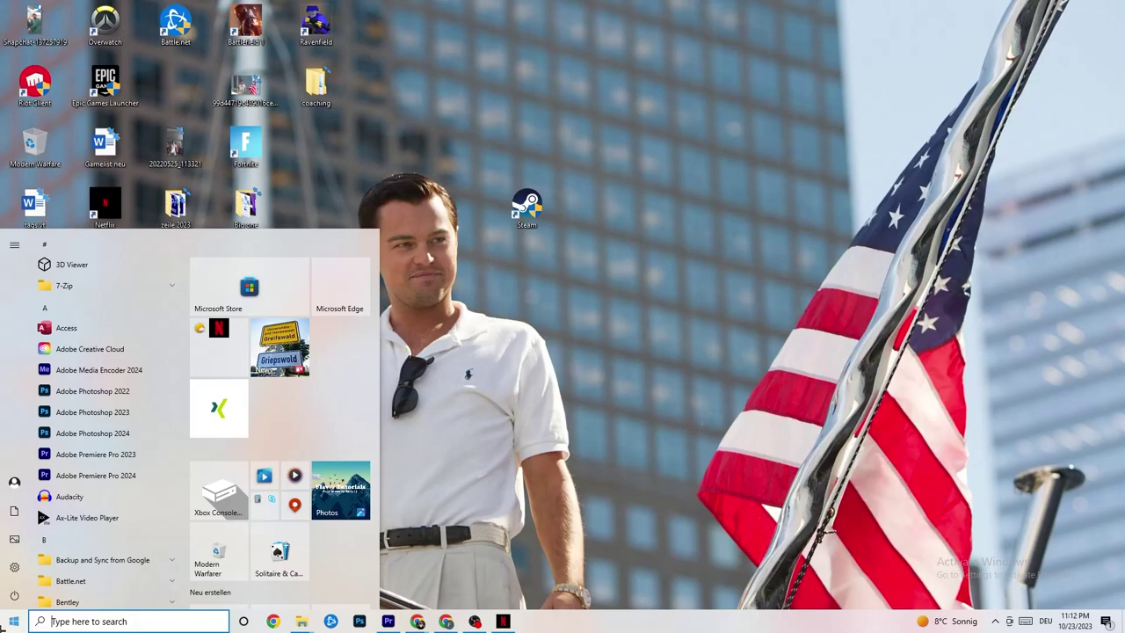
click(13, 567)
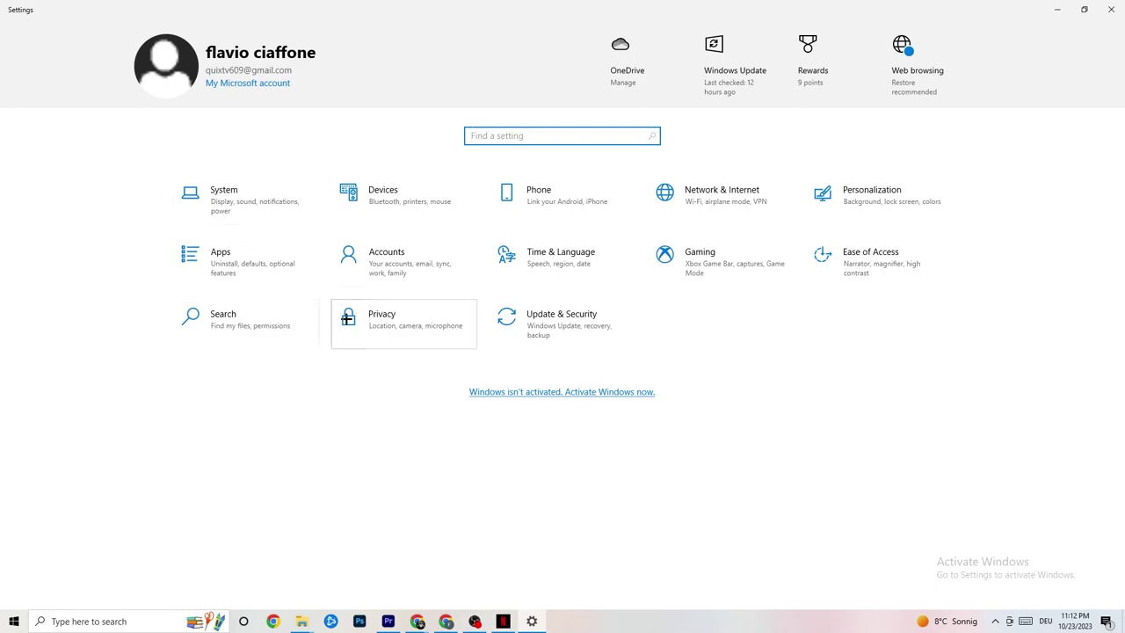
click(741, 198)
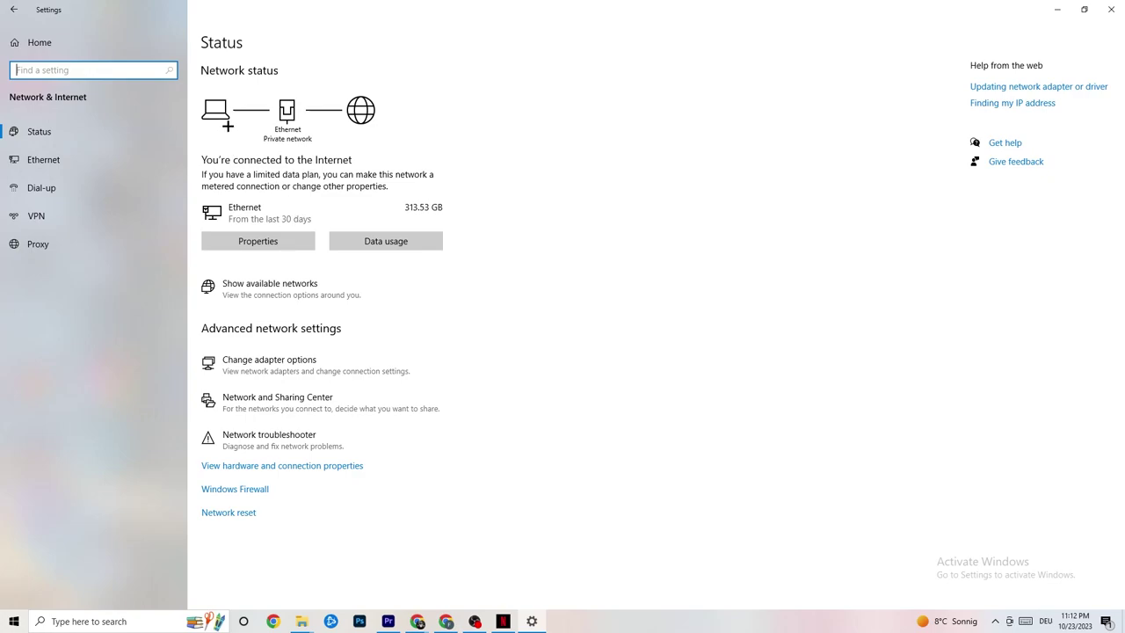
click(320, 357)
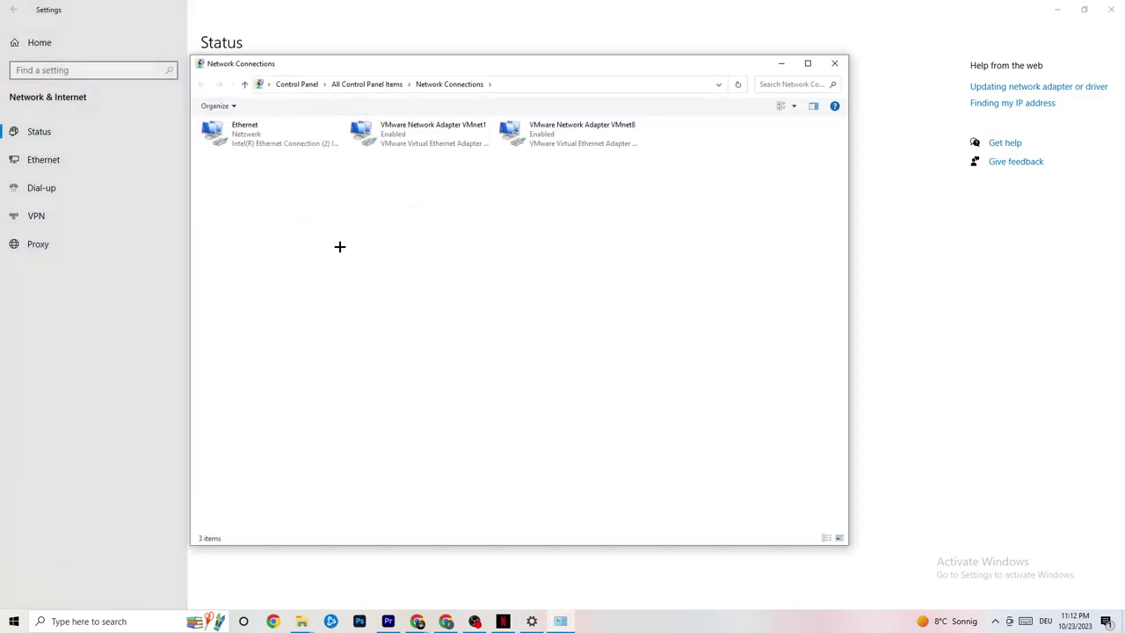
Disable and re-enable the Ethernet adapter, and close the Network Connections window.
double_click(301, 133)
click(658, 191)
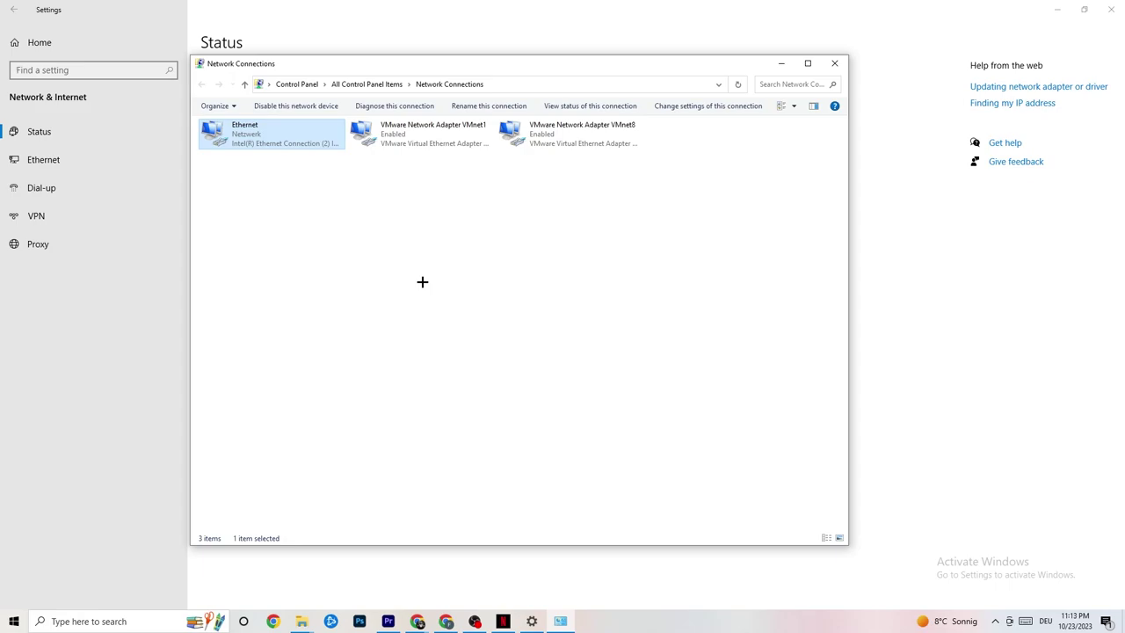
right_click(273, 141)
click(307, 149)
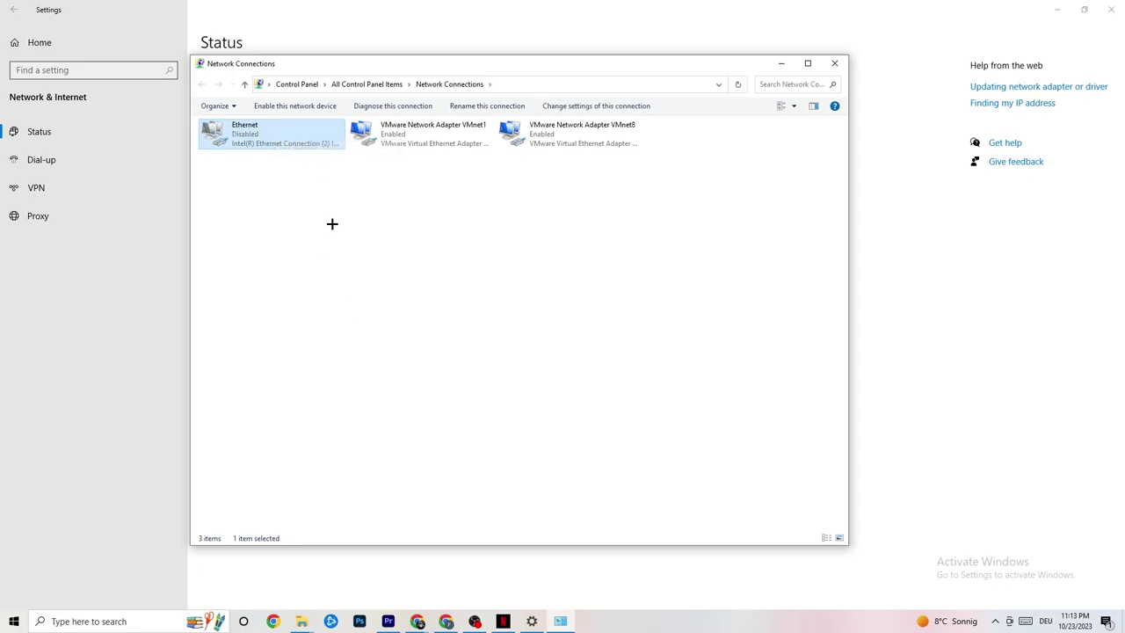
right_click(271, 141)
click(303, 150)
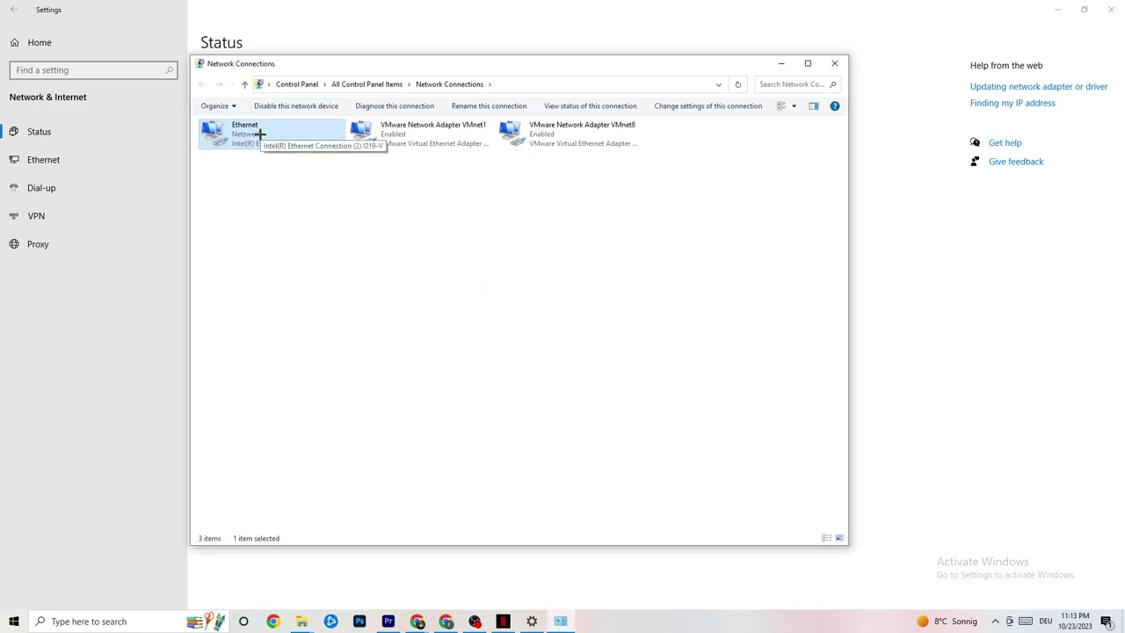
click(835, 64)
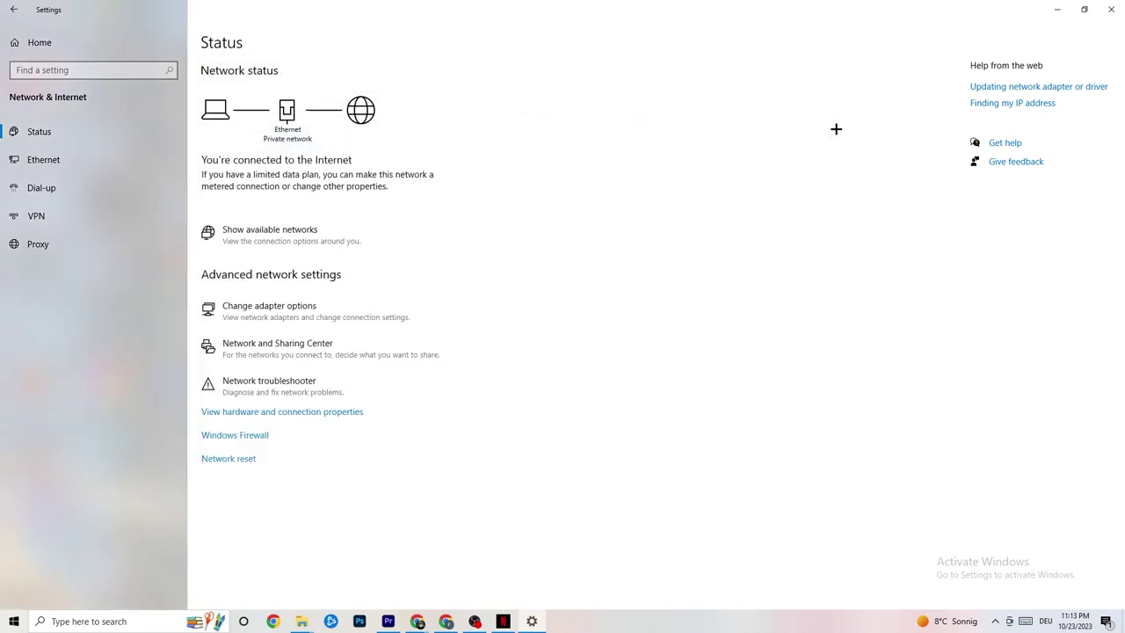
Open the Network and Sharing Center full screen, view its Troubleshoot problems page, and close Settings.
click(279, 349)
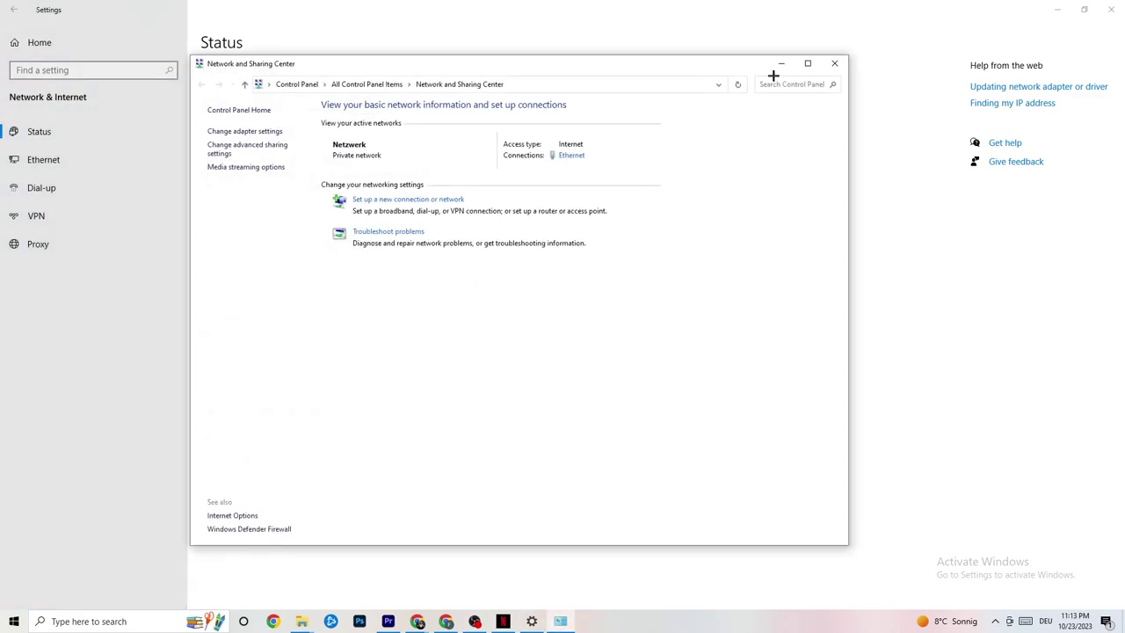
click(806, 64)
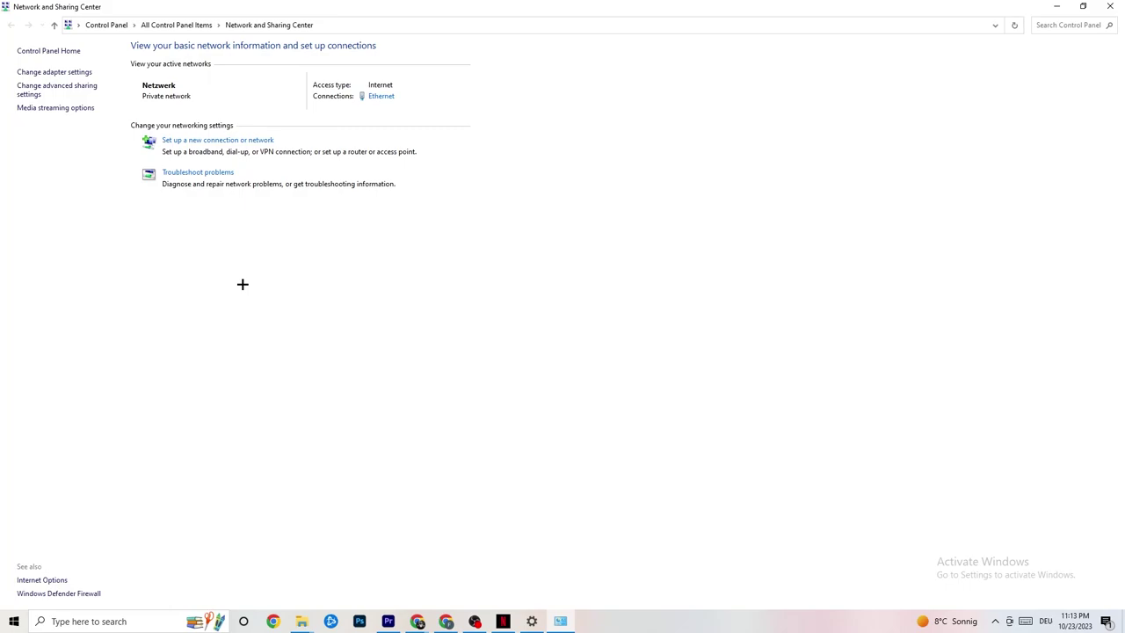
click(214, 177)
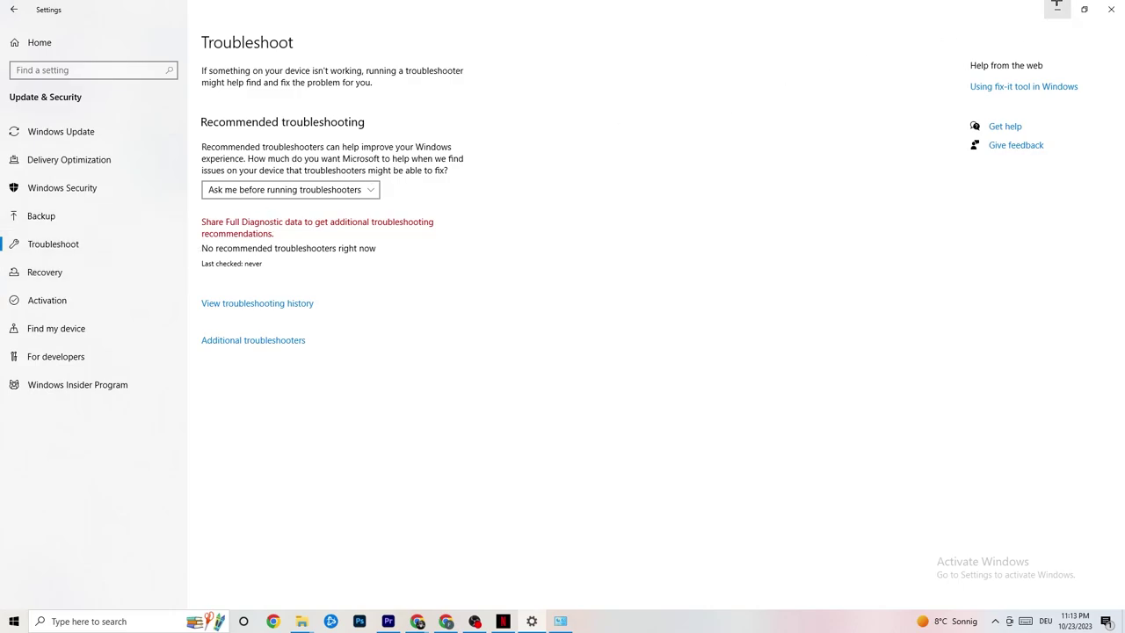
click(1108, 7)
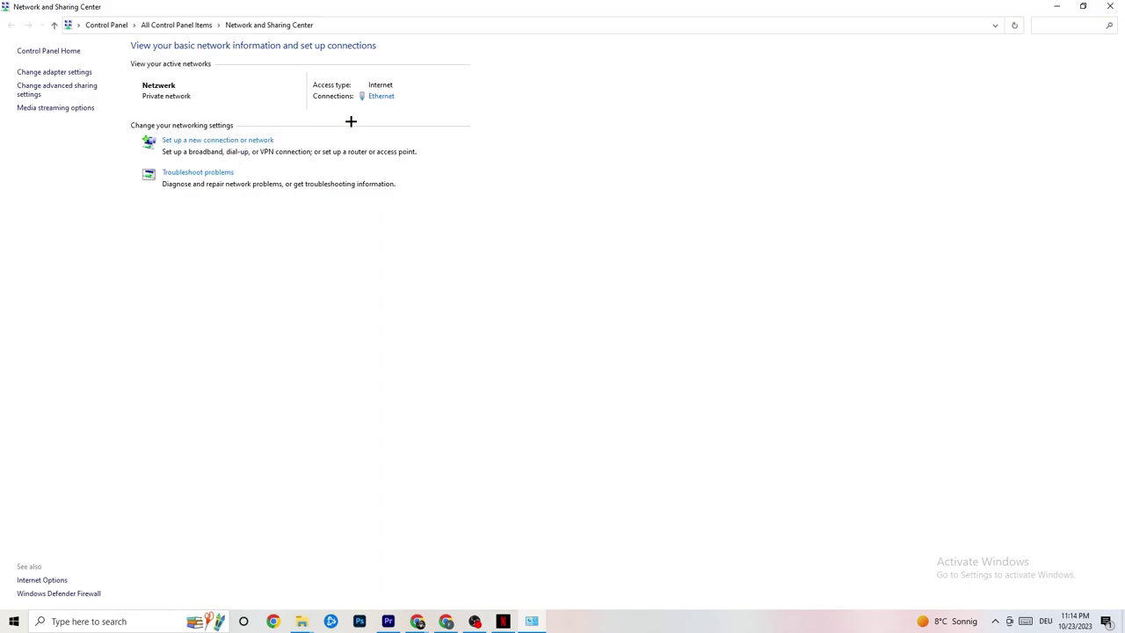
Open the Internet Protocol Version 4 (TCP/IPv4) properties of the active Ethernet connection.
click(388, 99)
drag(553, 178, 367, 171)
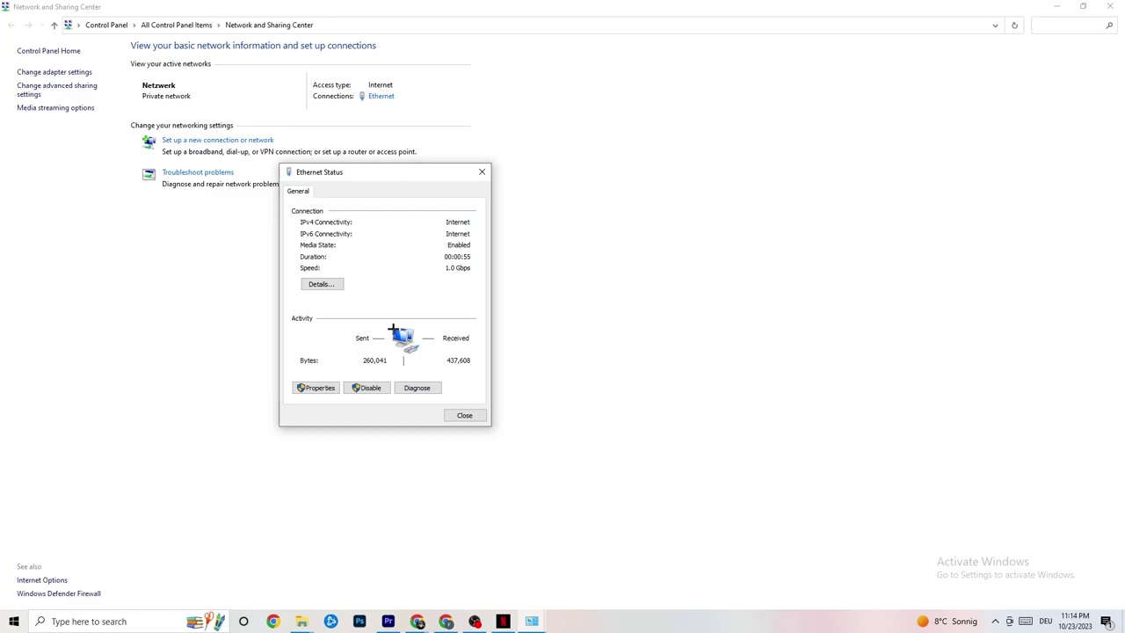
click(304, 387)
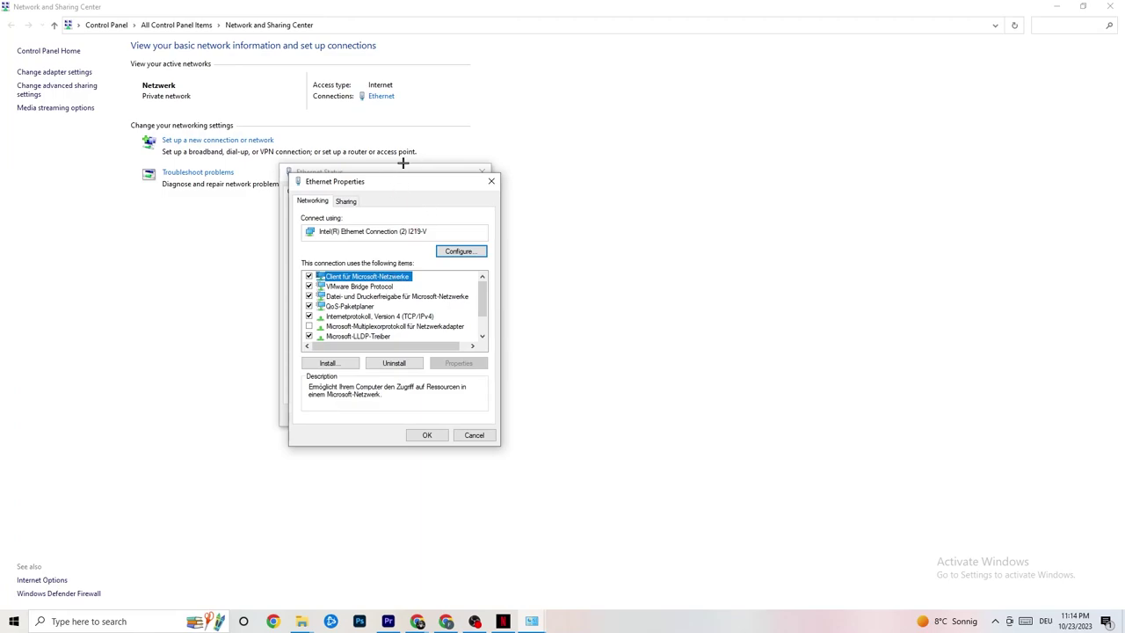
drag(377, 178, 441, 116)
scroll(426, 238, down, 2)
scroll(439, 250, up, 2)
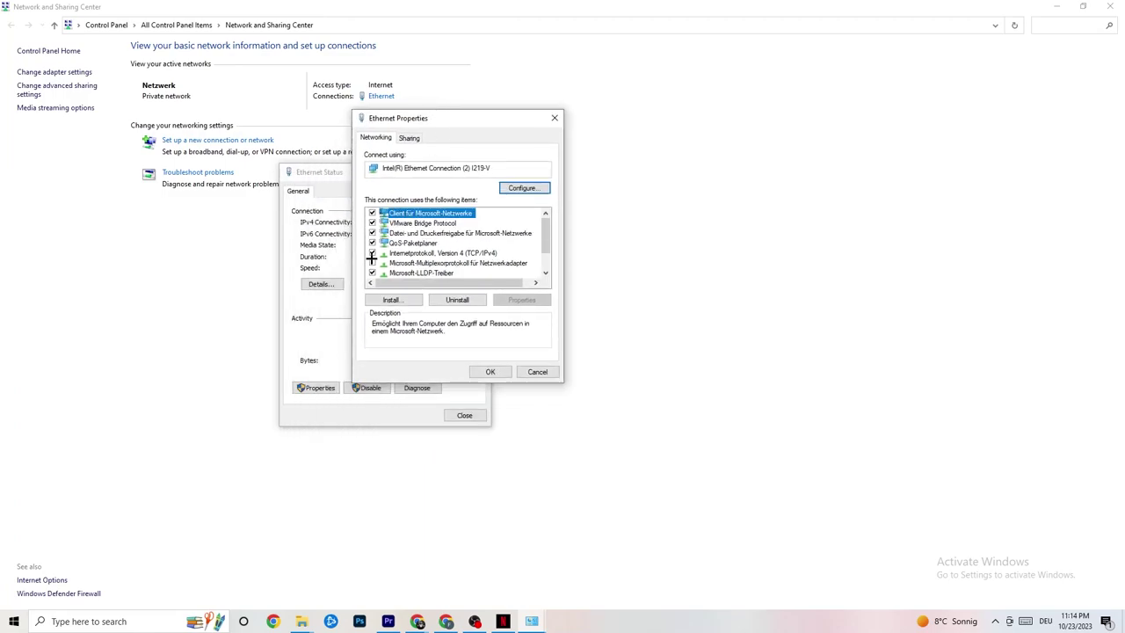
double_click(427, 253)
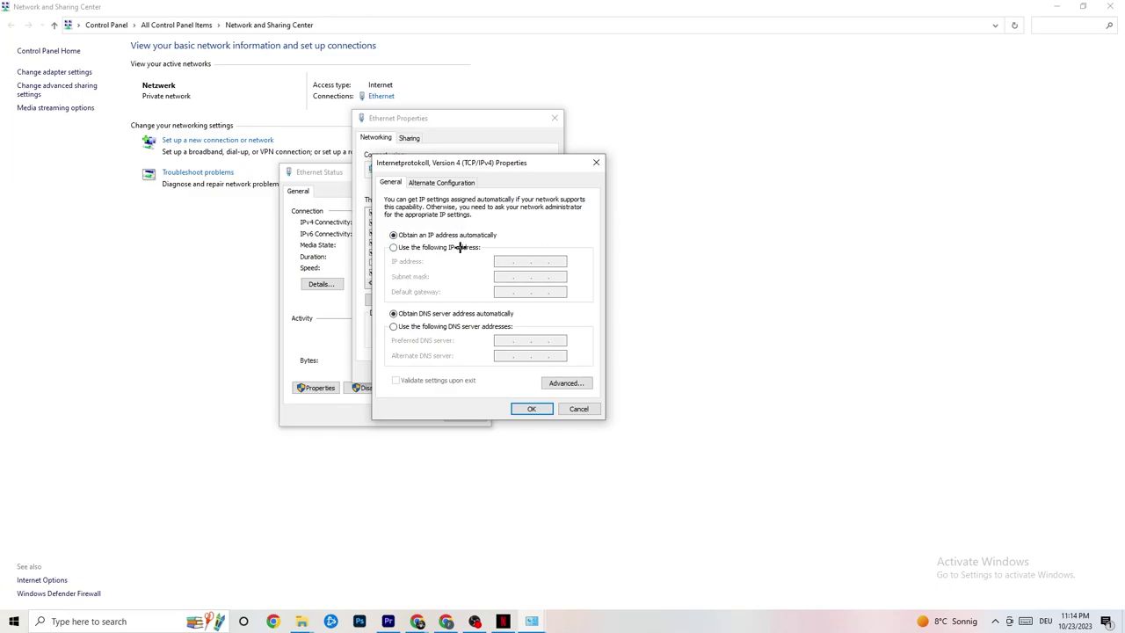
Try to switch IPv4 to manually specified DNS server addresses, and close the connection dialogs and the Network and Sharing Center.
click(394, 326)
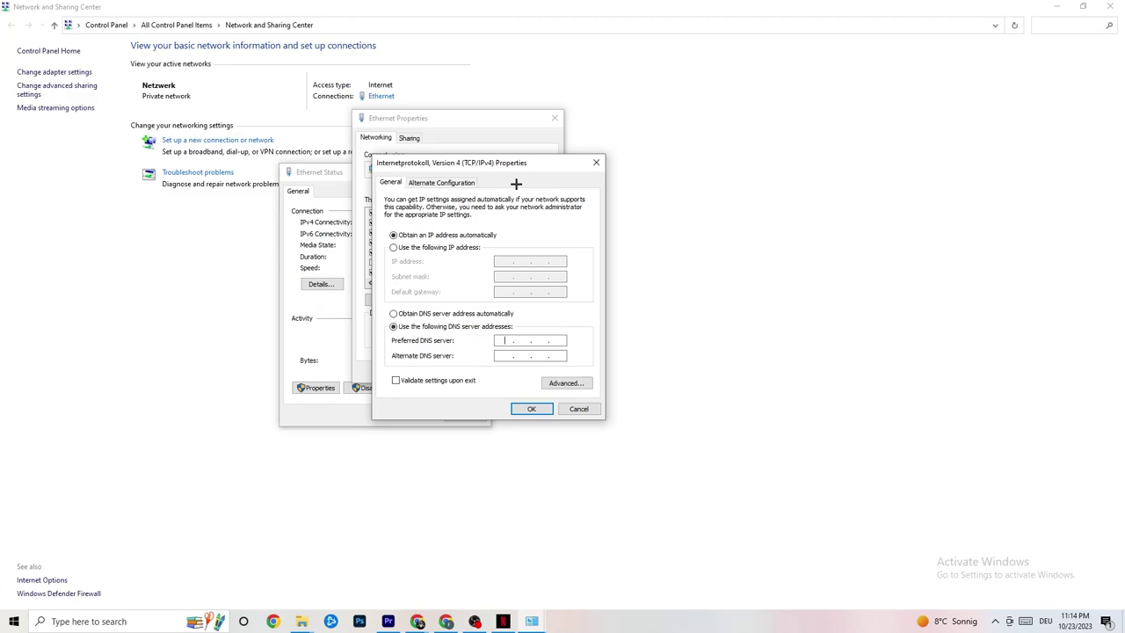
click(596, 163)
click(555, 117)
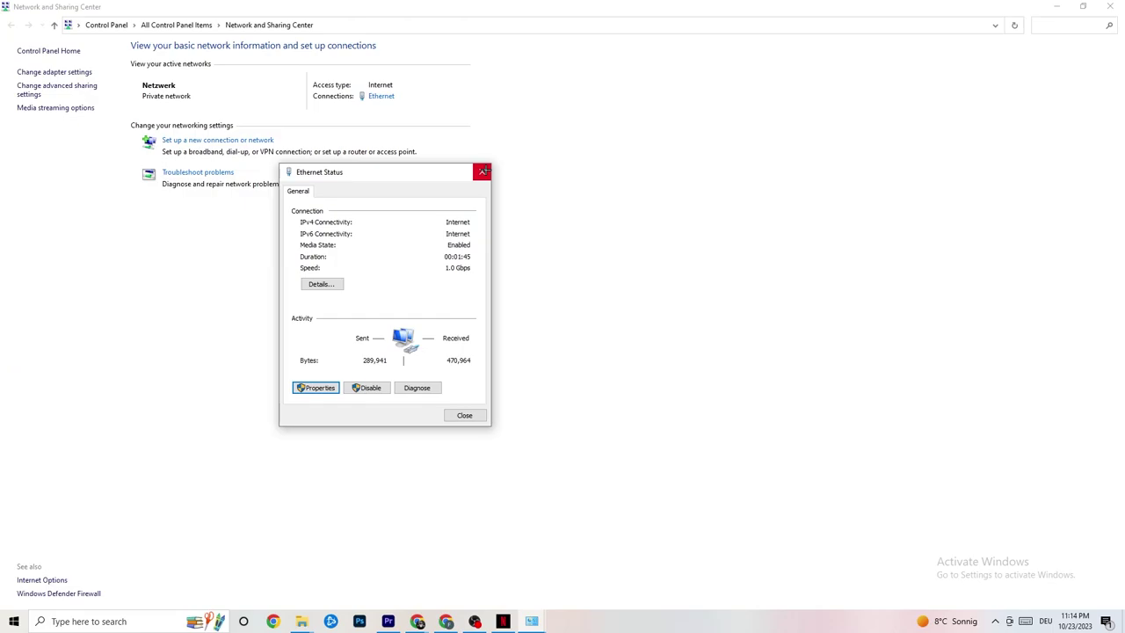
click(484, 171)
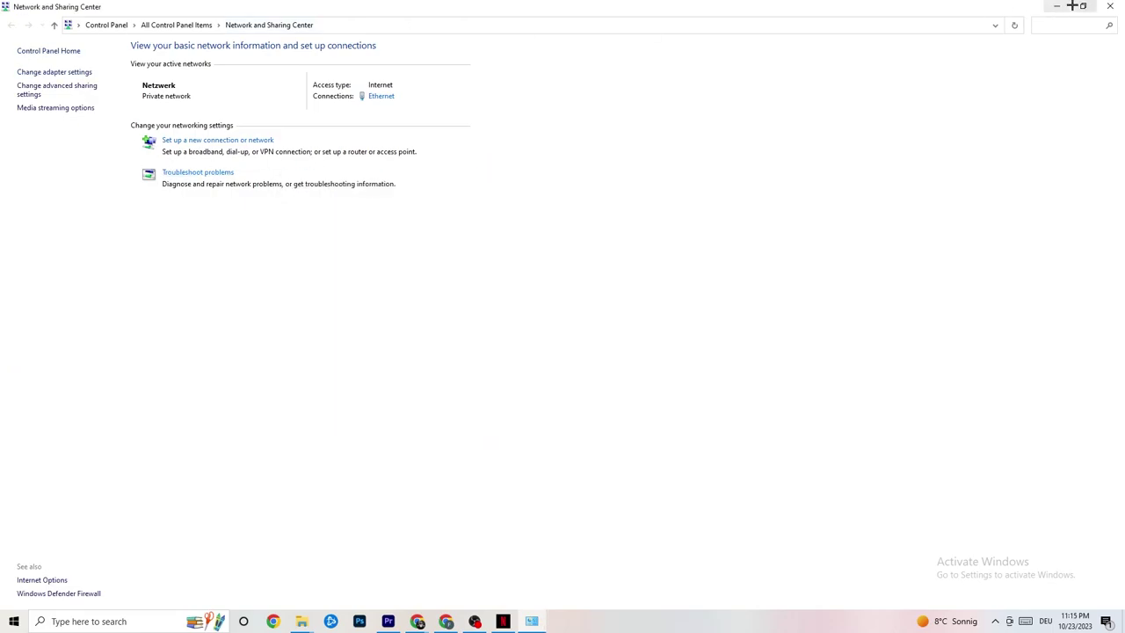
click(1109, 7)
From the Network & Internet settings, view the web help on updating the network adapter or driver, and close the browser.
click(14, 622)
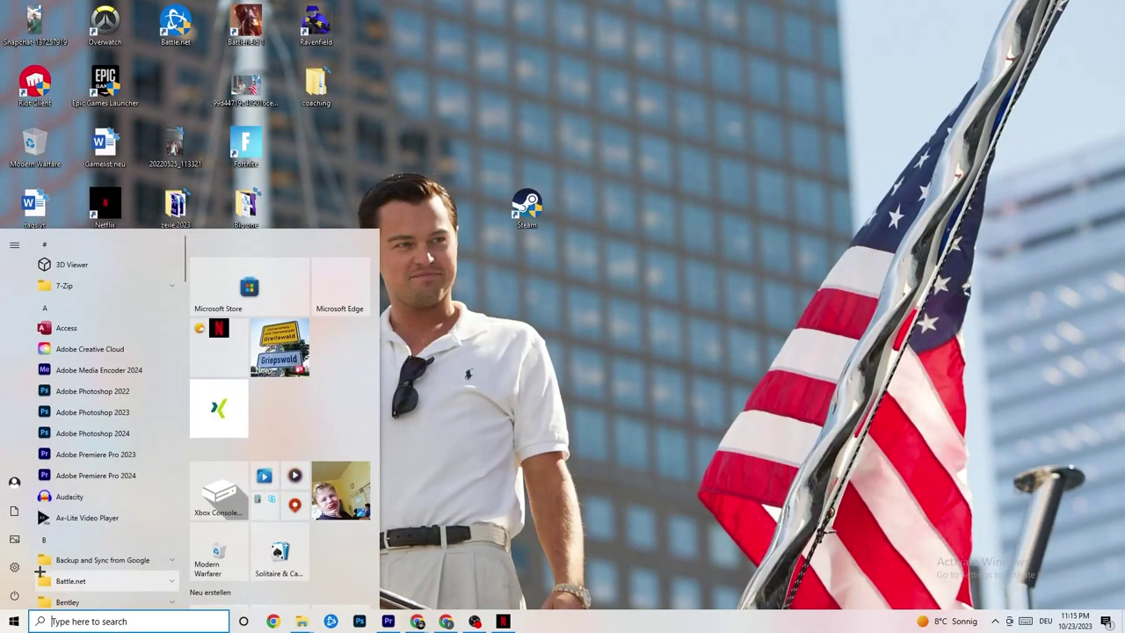
click(14, 567)
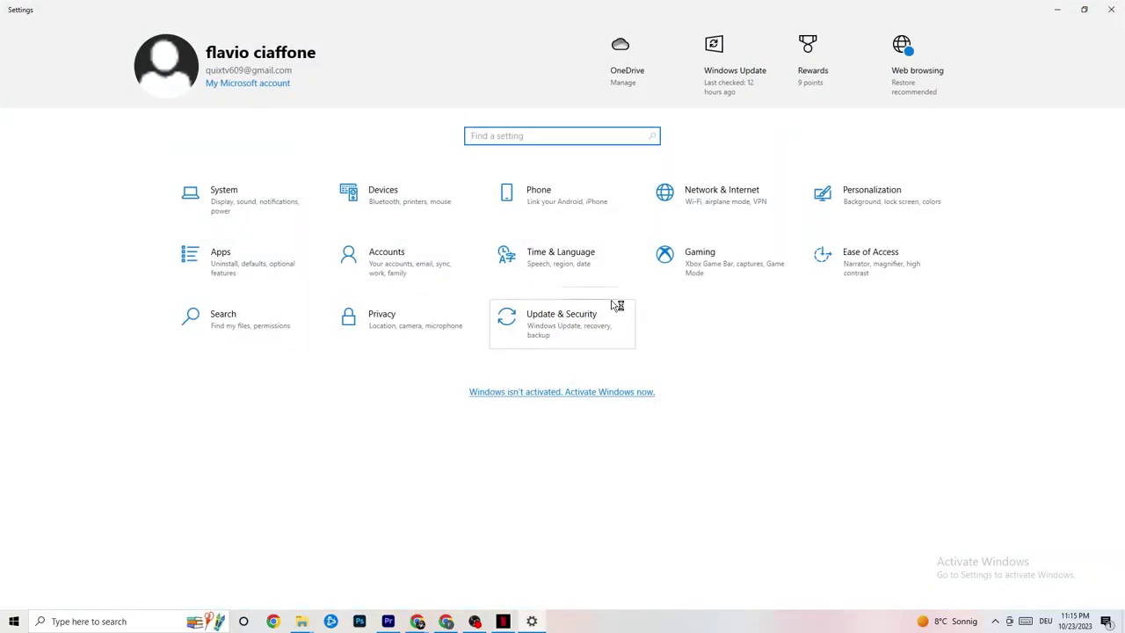
click(731, 200)
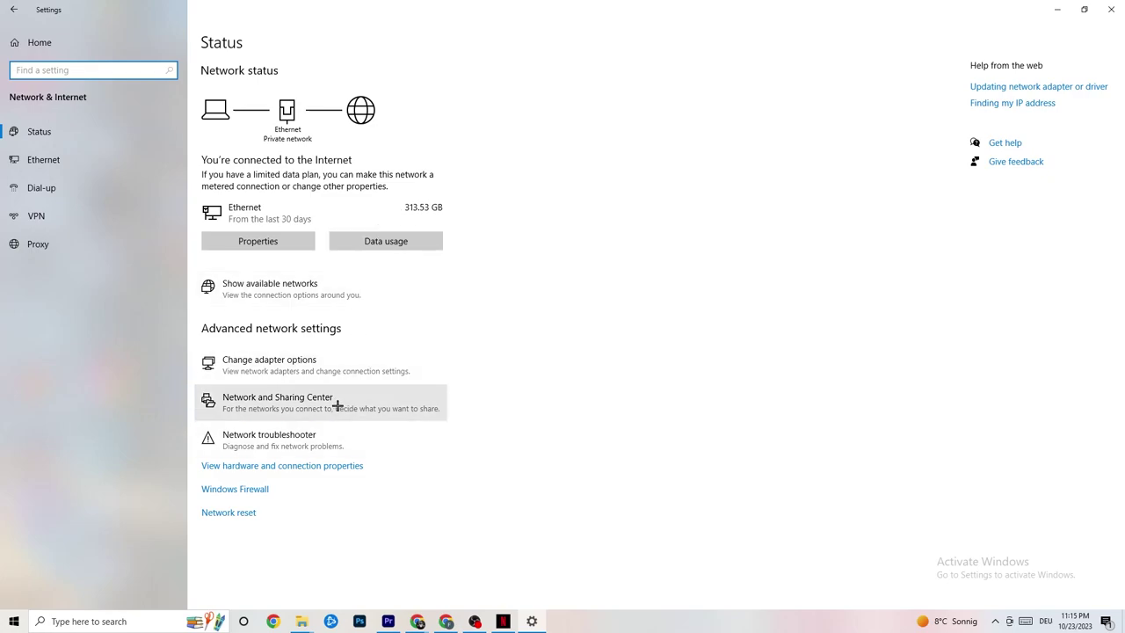
click(1040, 87)
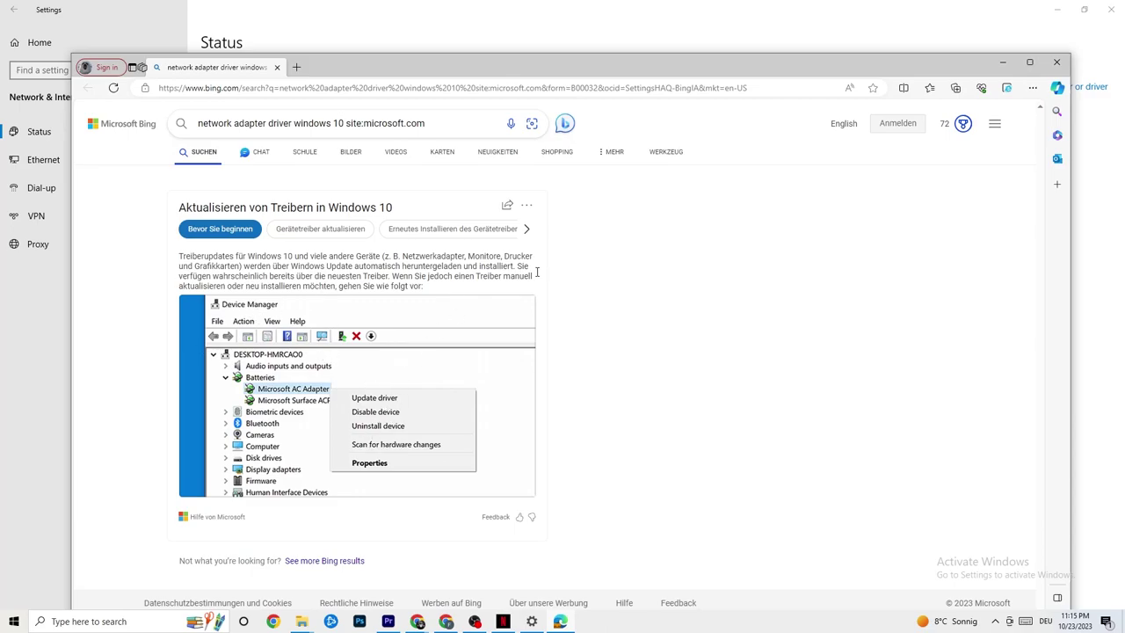
click(1057, 63)
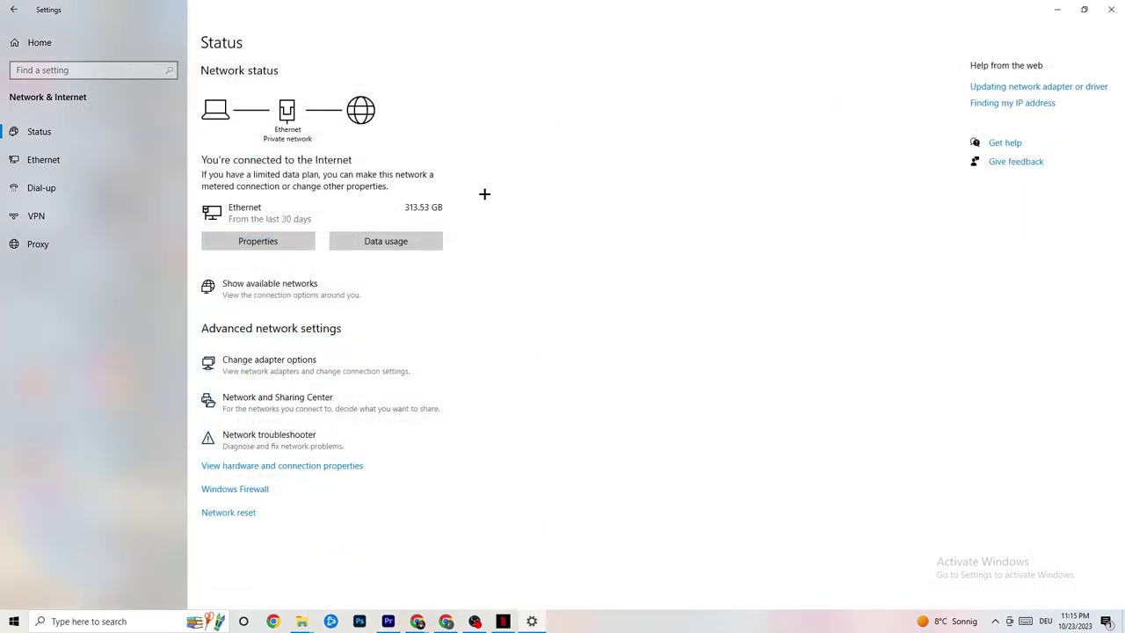
Show the available networks, dismiss the list, and close Settings.
click(342, 291)
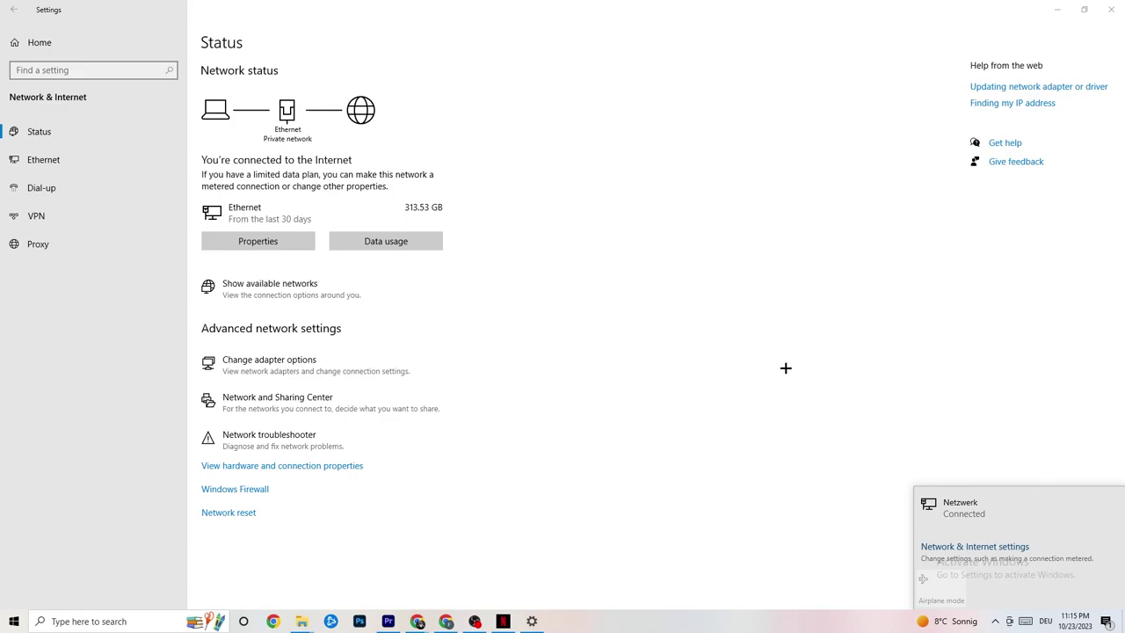
click(694, 352)
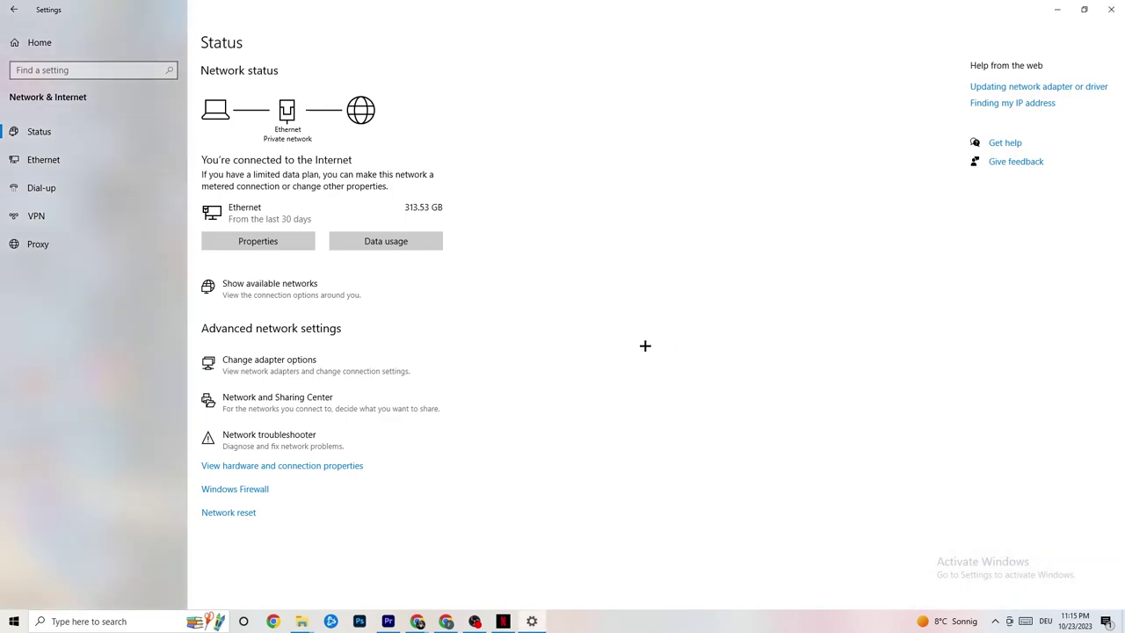
click(1109, 9)
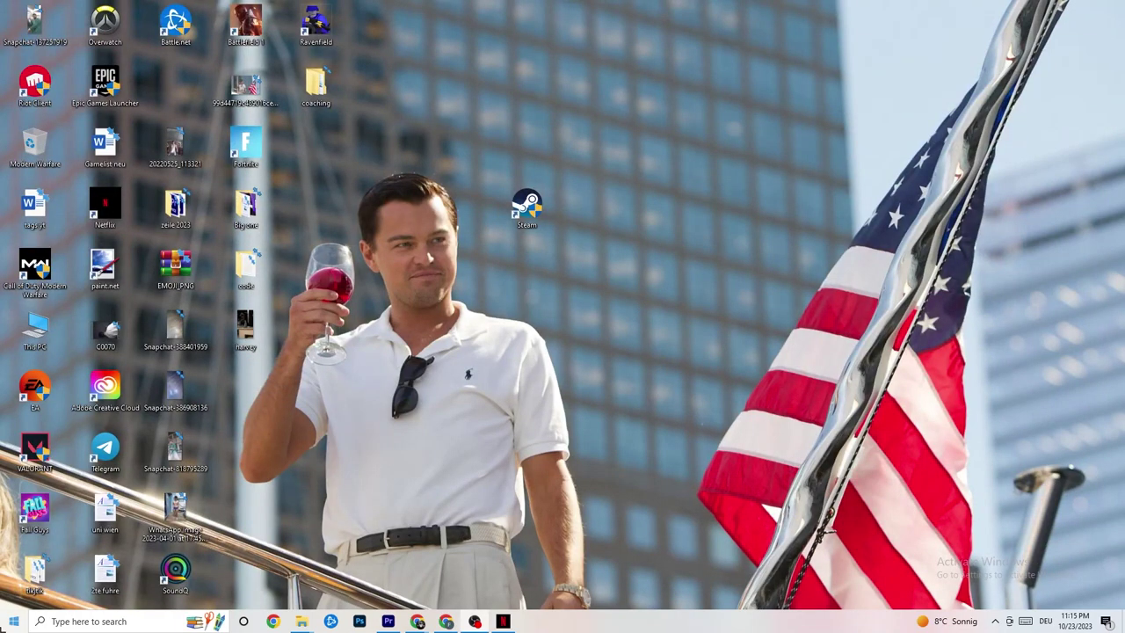
View the Windows Update page in the Update & Security settings, and close Settings.
click(14, 620)
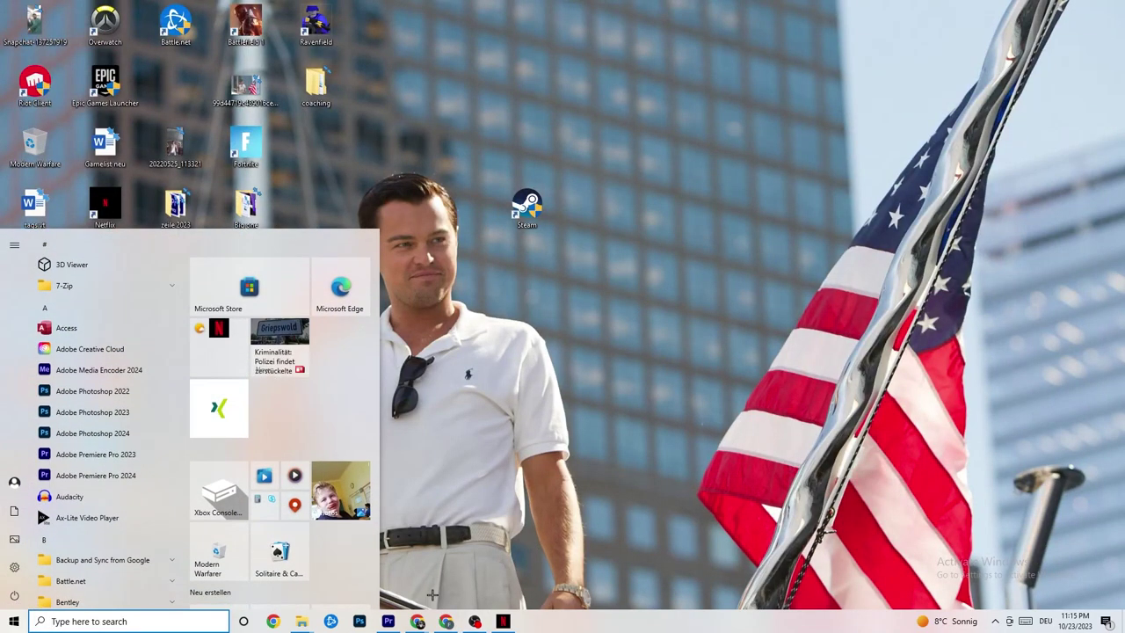
click(23, 568)
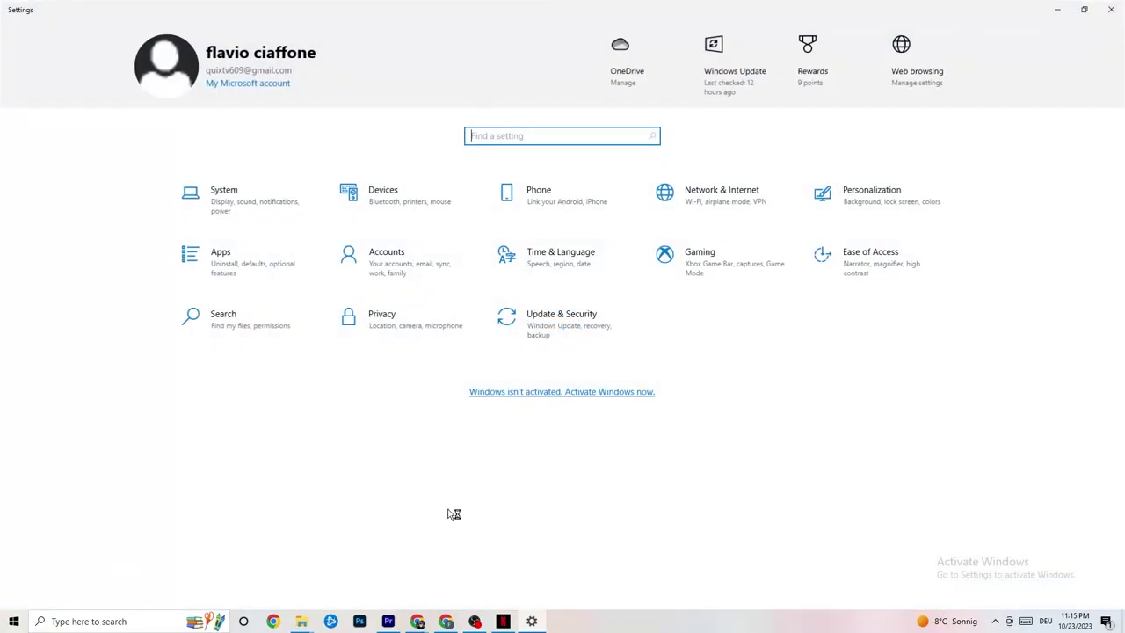
click(587, 325)
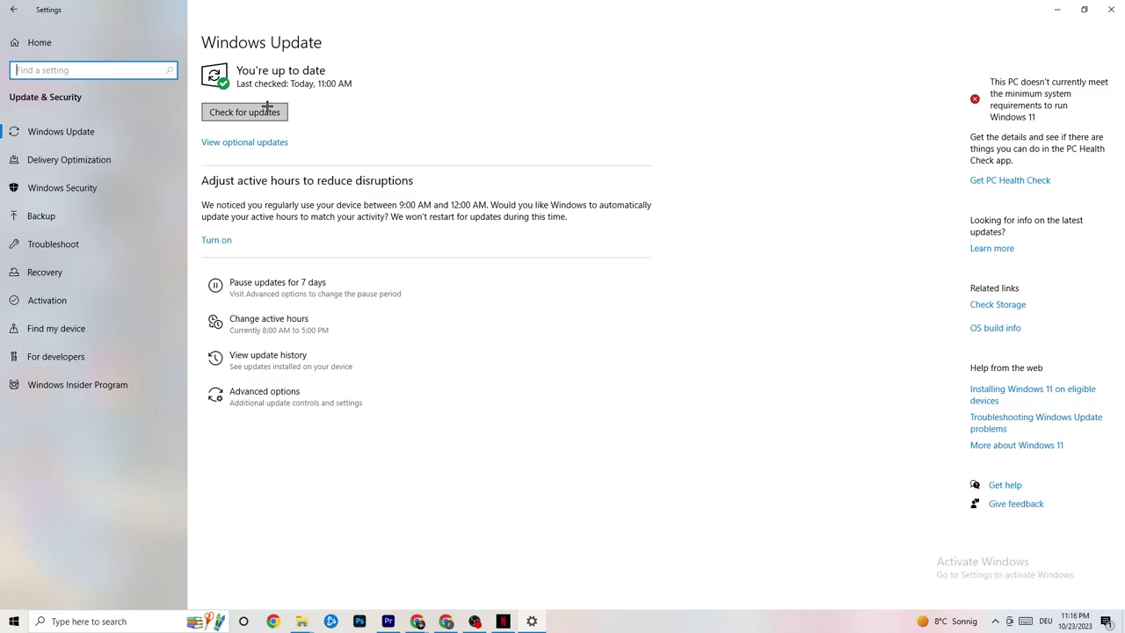
click(243, 70)
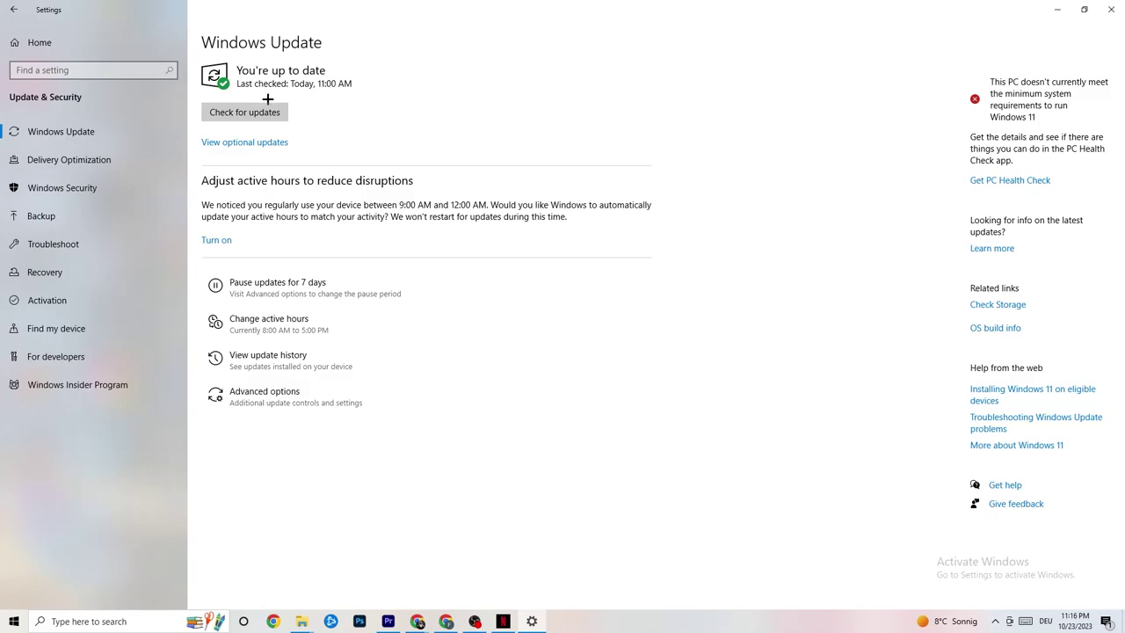
click(1110, 9)
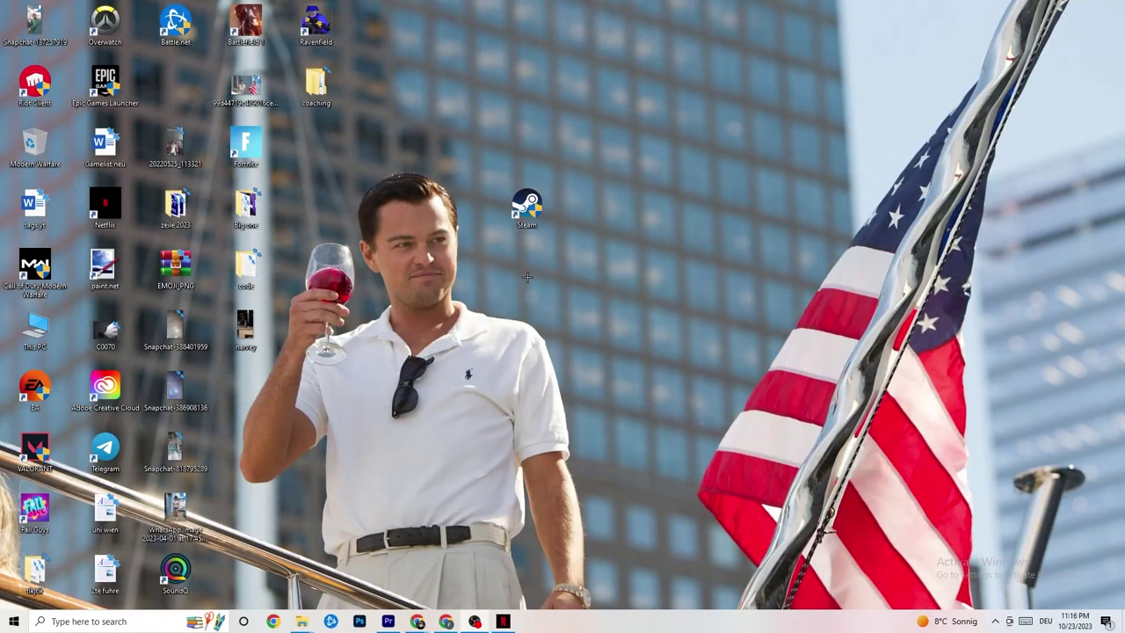
Open Task Manager from the taskbar.
drag(586, 623, 642, 571)
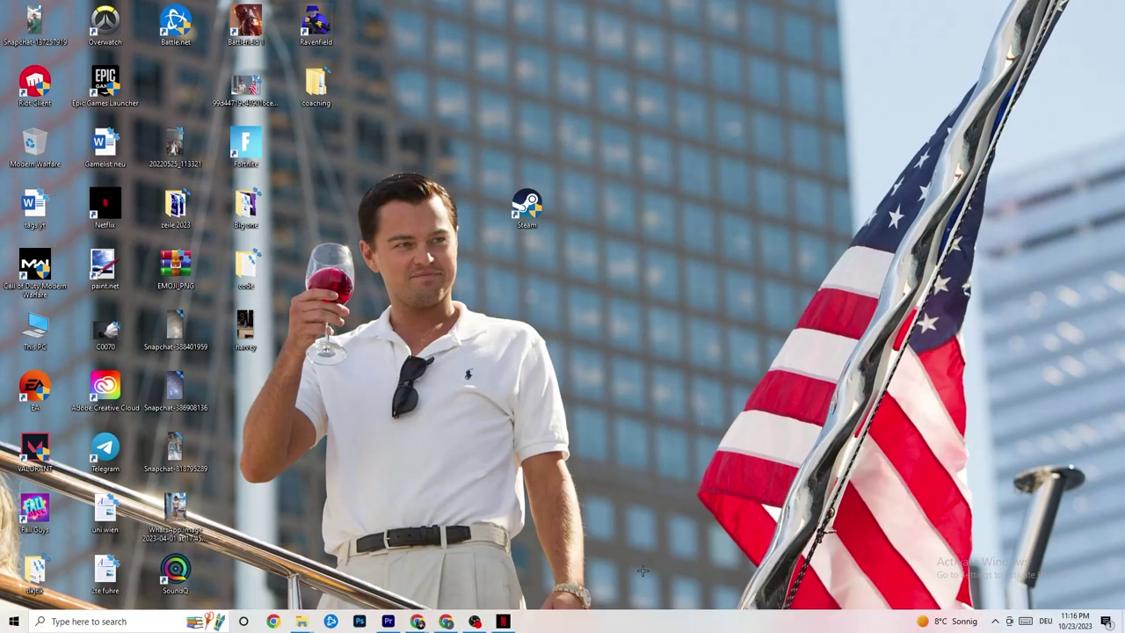
right_click(602, 627)
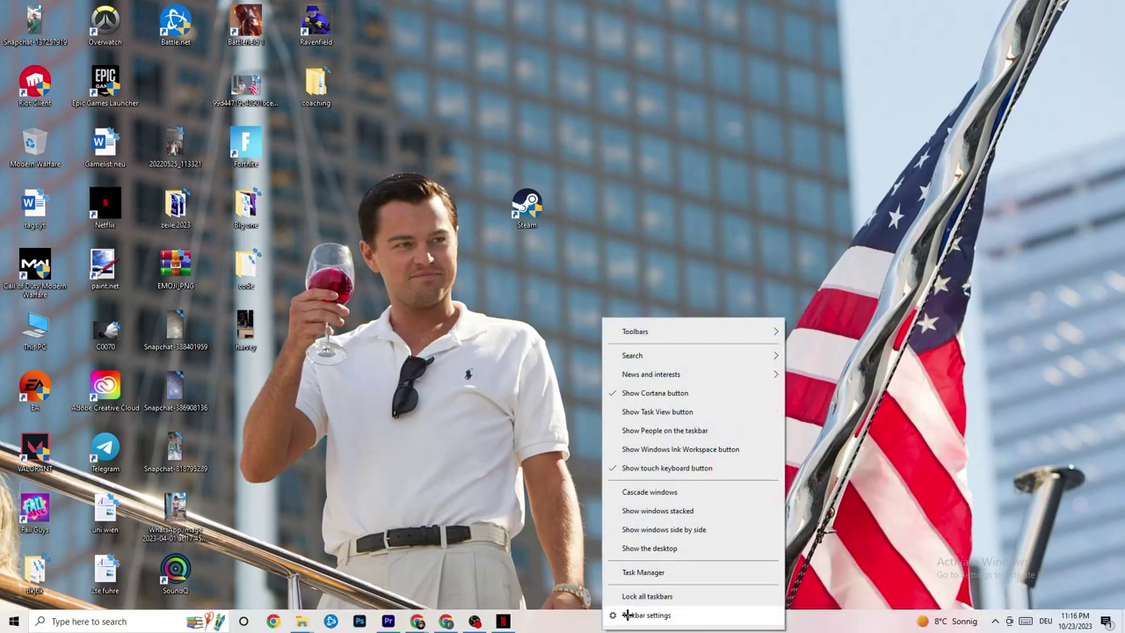
click(643, 572)
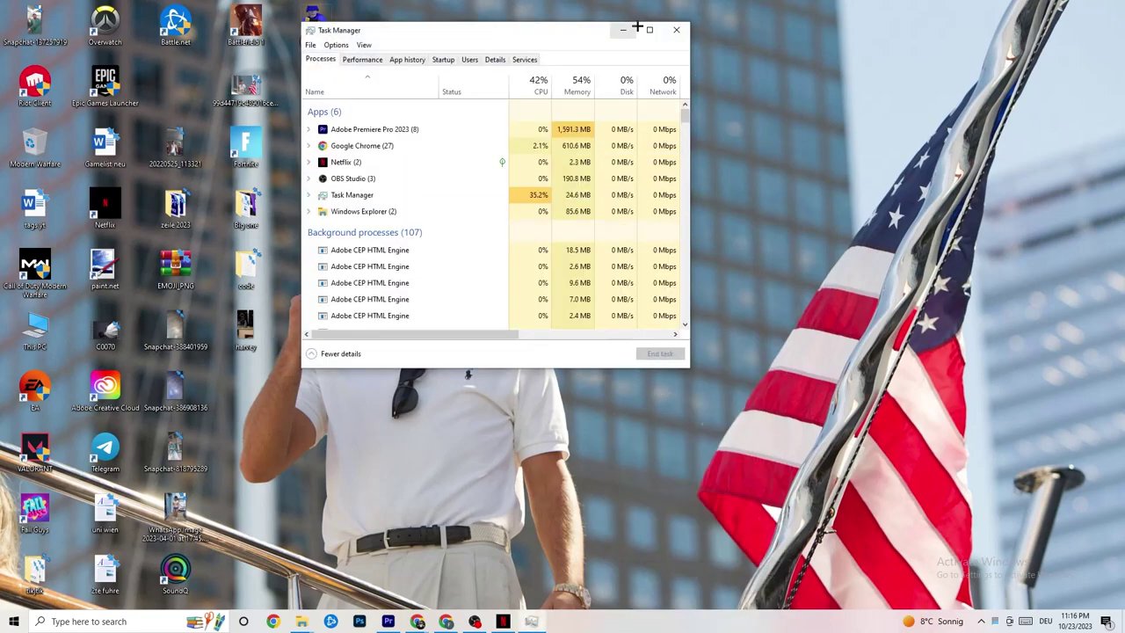
Maximize Task Manager and view the performance graph of the physical Ethernet connection.
double_click(640, 32)
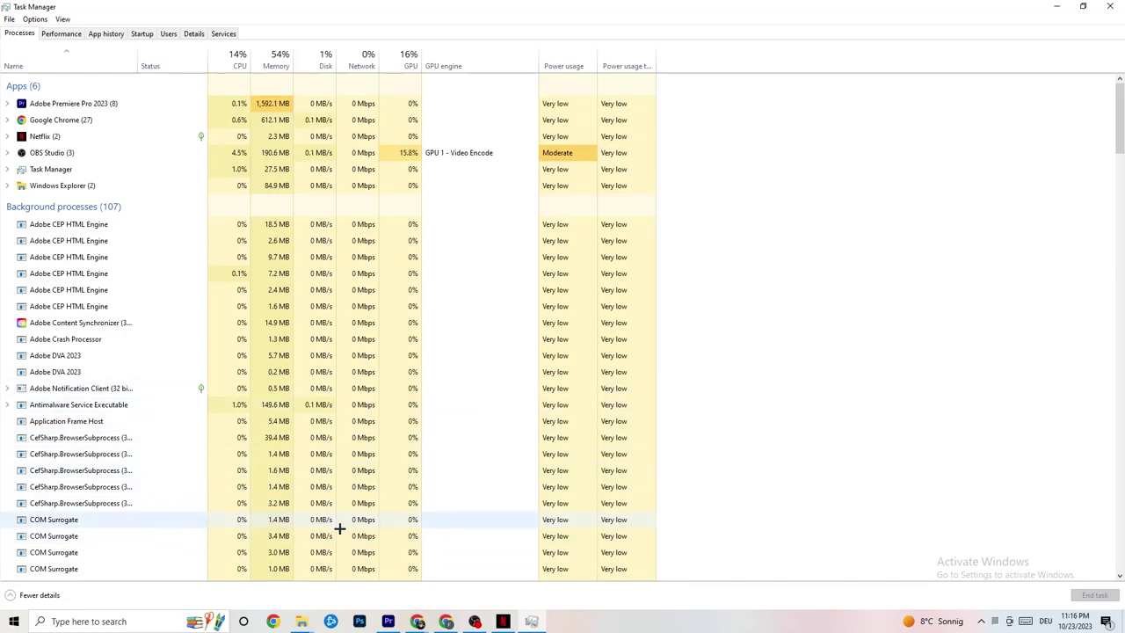
click(61, 34)
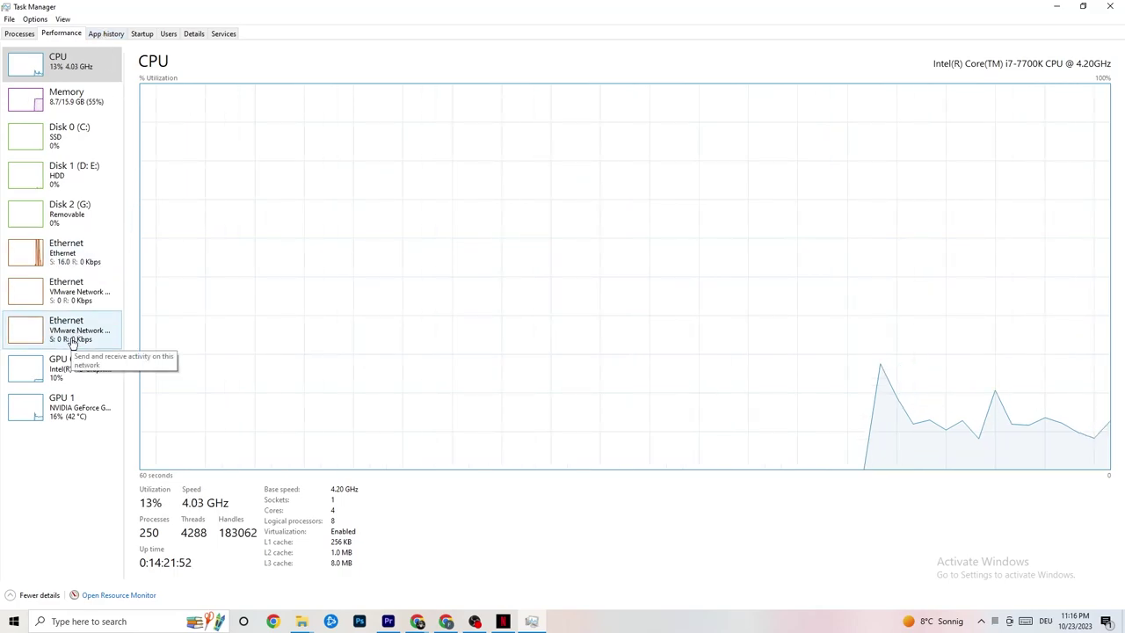
click(73, 255)
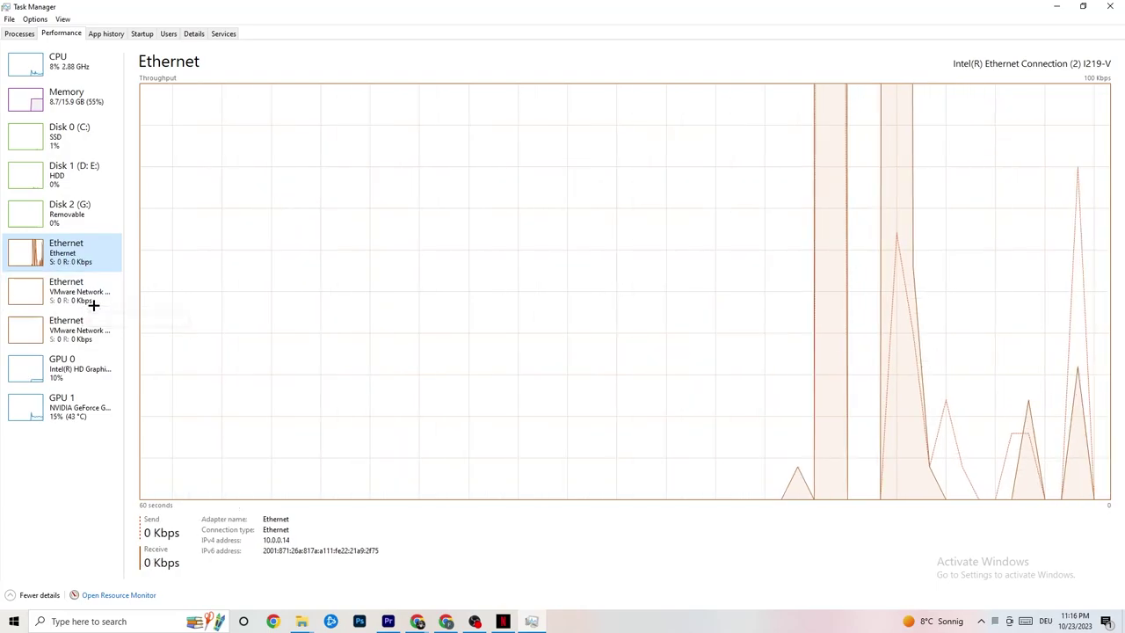
right_click(77, 582)
click(197, 606)
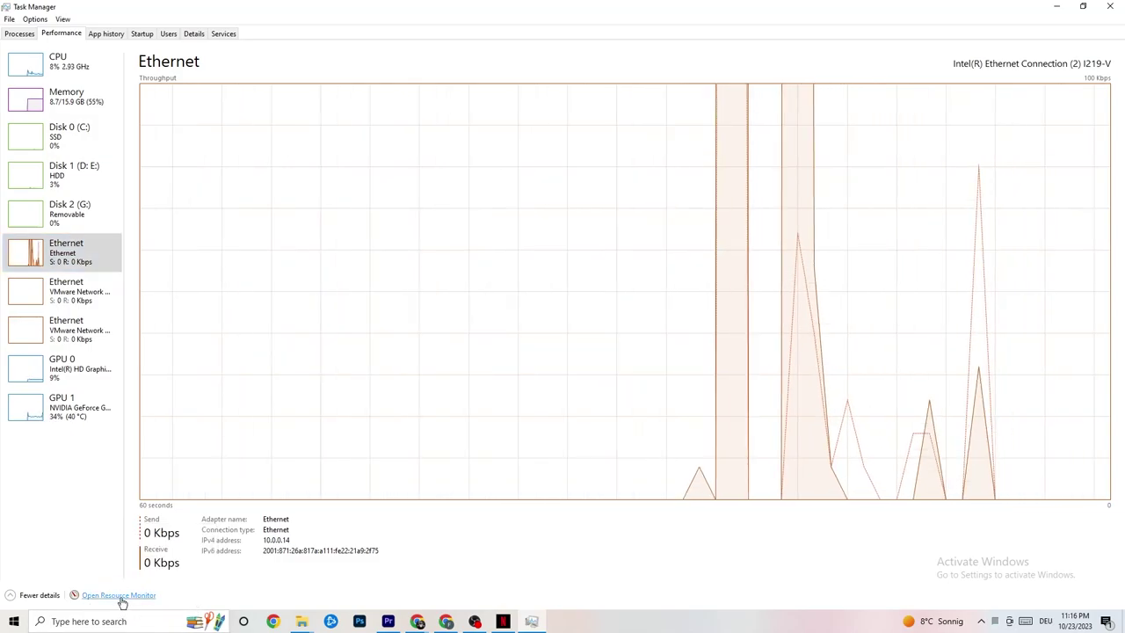
Open Resource Monitor maximized on its network activity, and show the process options for SearchApp.exe without applying any.
click(121, 596)
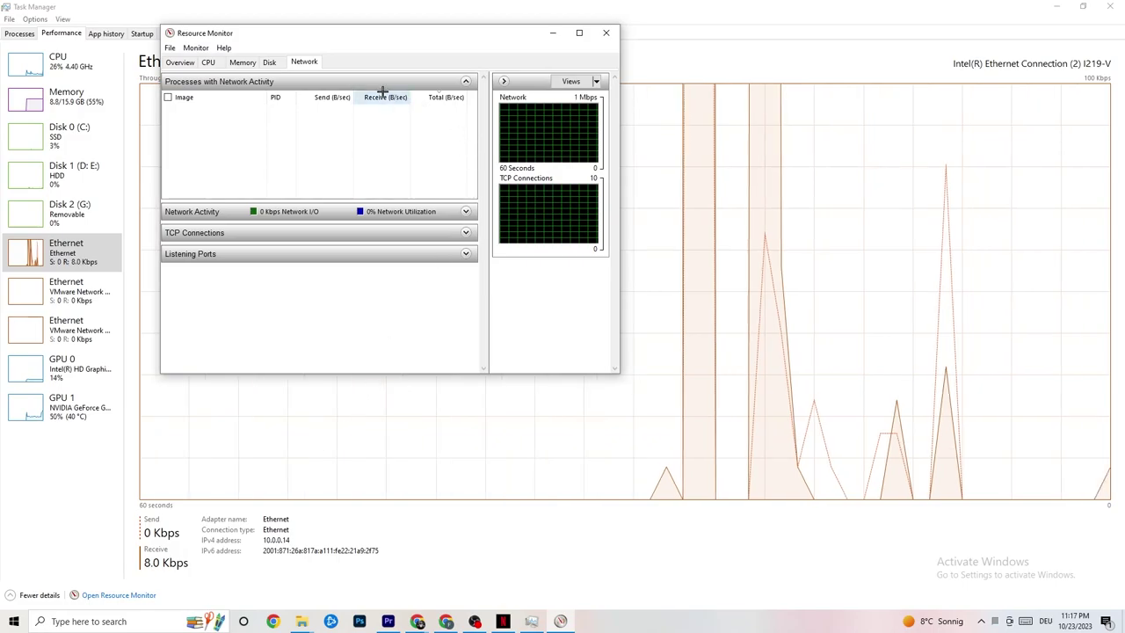
click(577, 34)
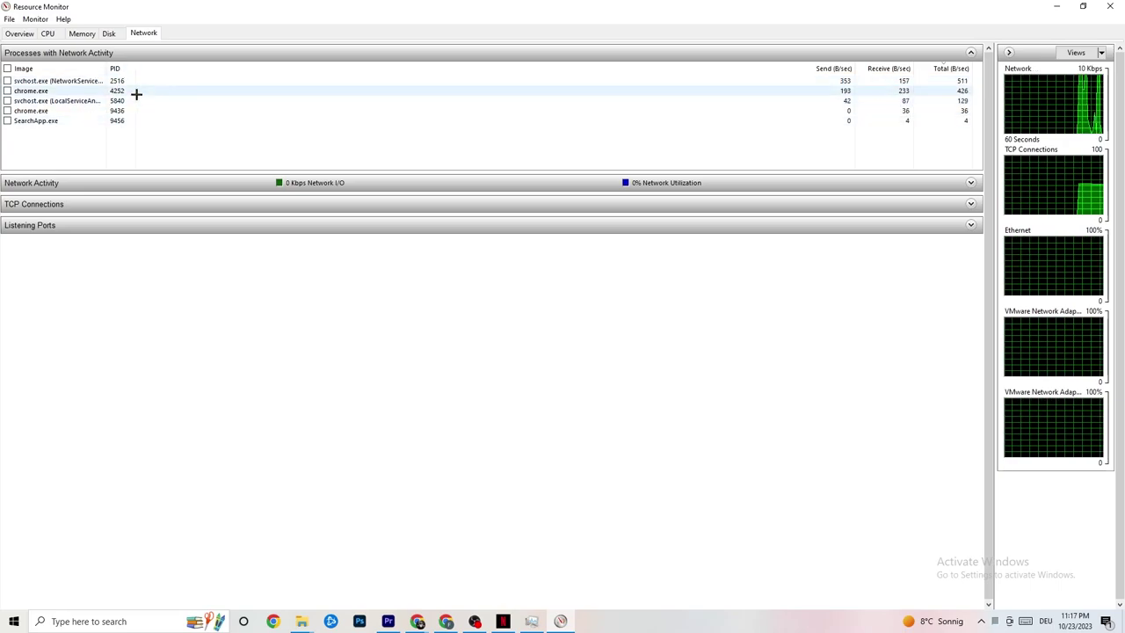
right_click(53, 120)
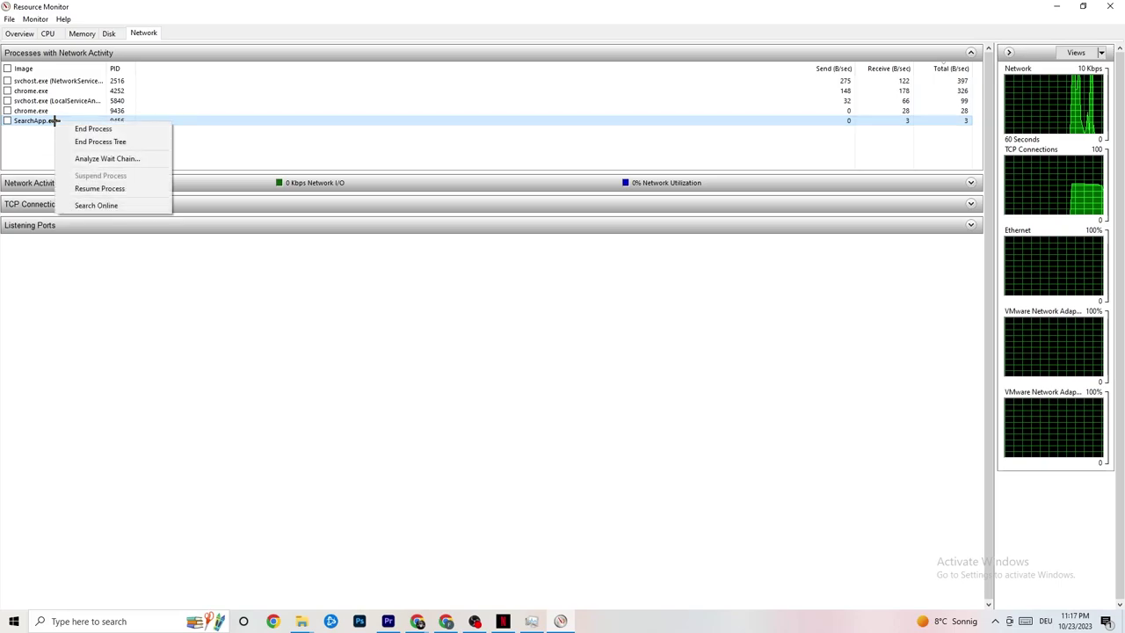
click(343, 152)
click(332, 152)
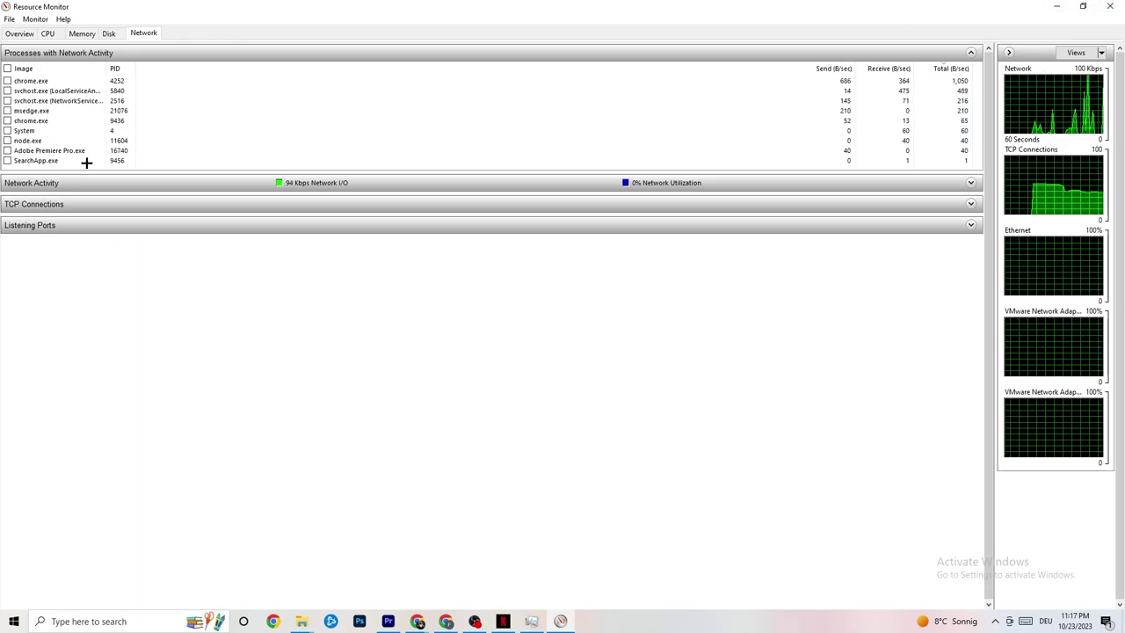
View the overview of system resource usage in Resource Monitor, and close Resource Monitor.
click(28, 35)
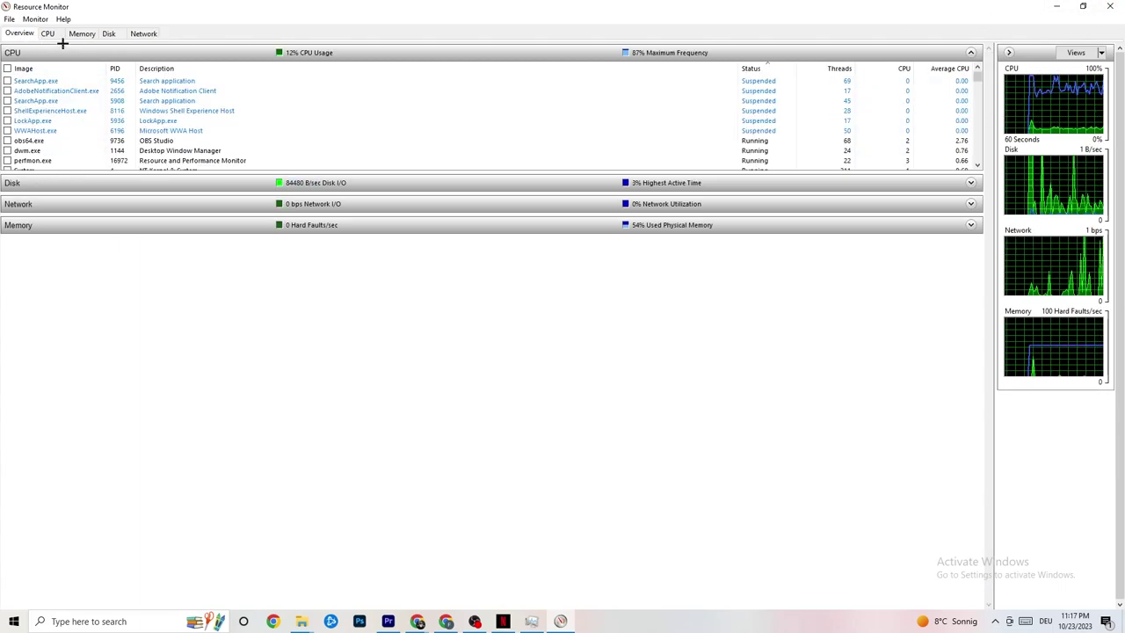
click(1109, 7)
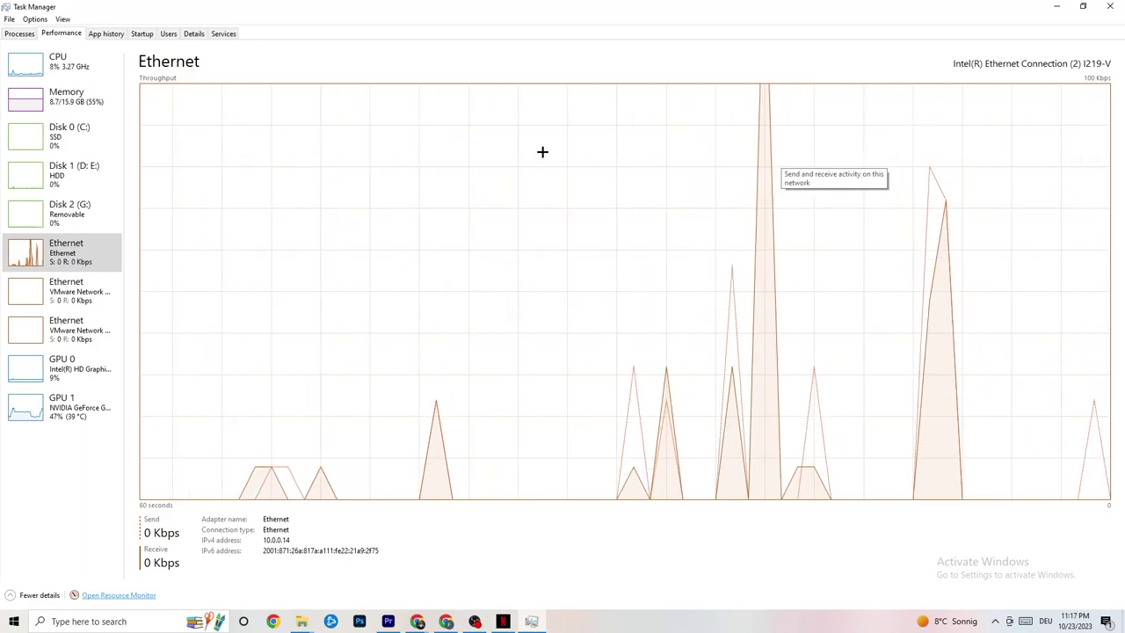
View the list of startup programs in Task Manager, and close Task Manager.
click(142, 34)
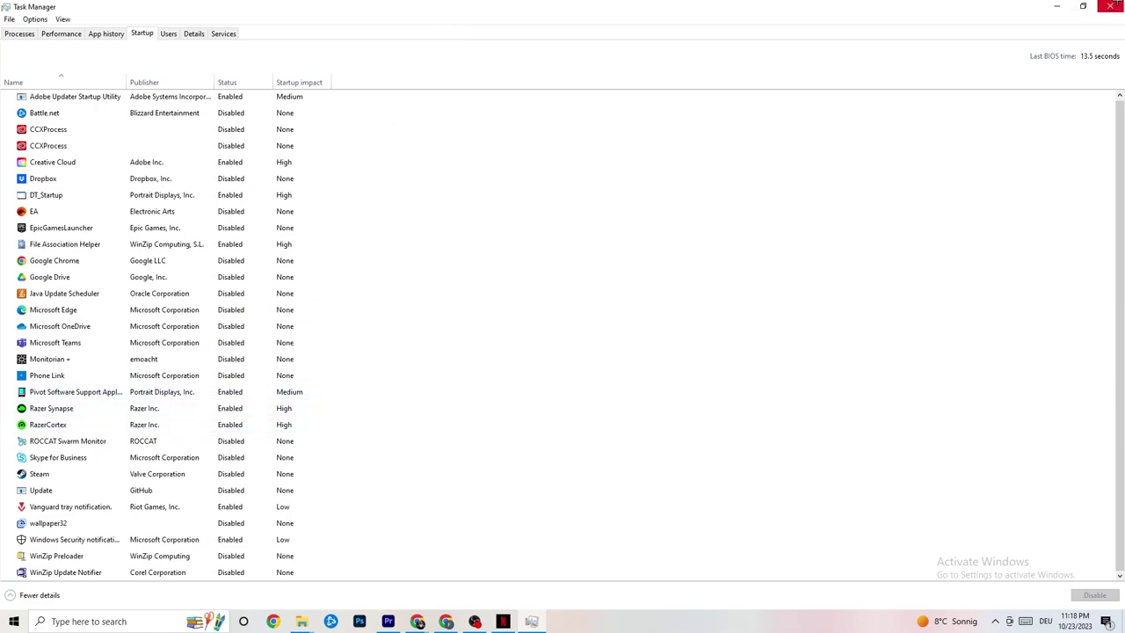
click(1109, 6)
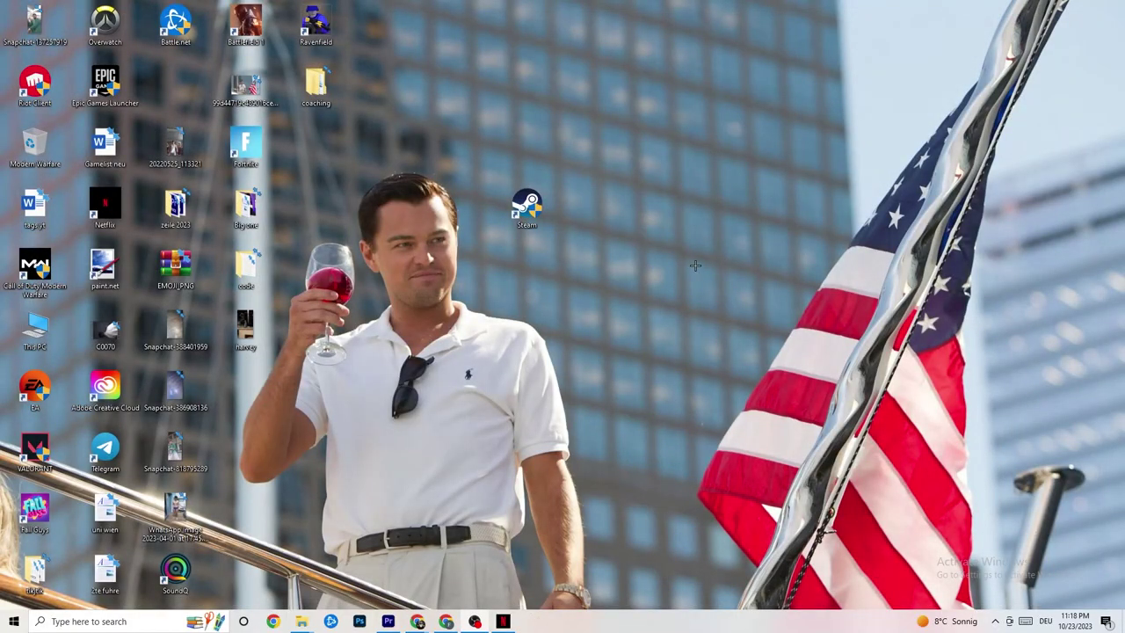